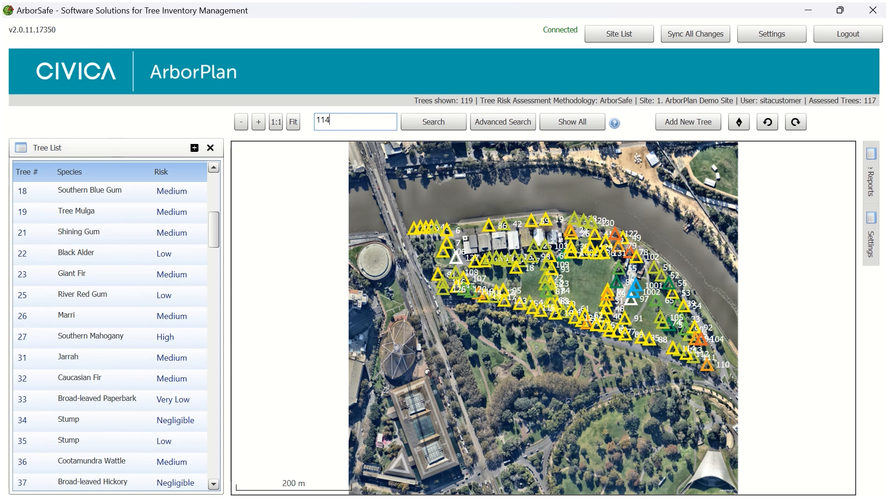
# - Search for tree 114 and view its assessment from the tree list
pyautogui.click(432, 122)
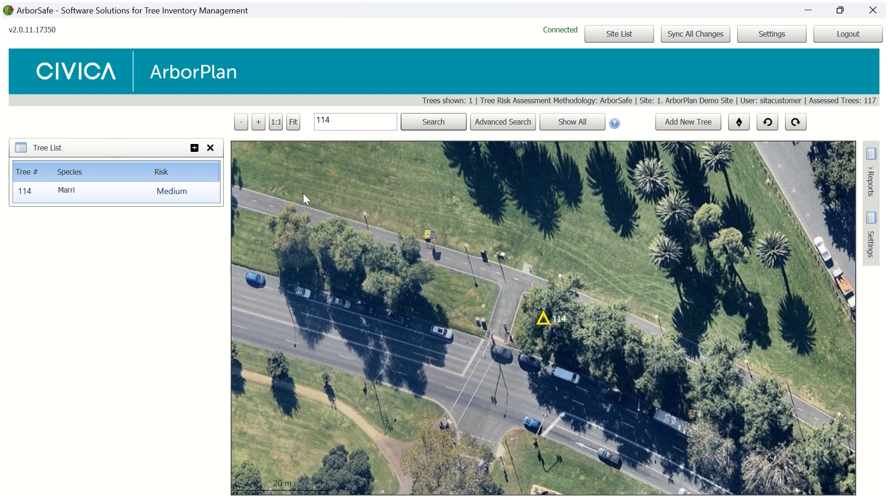
pyautogui.click(140, 189)
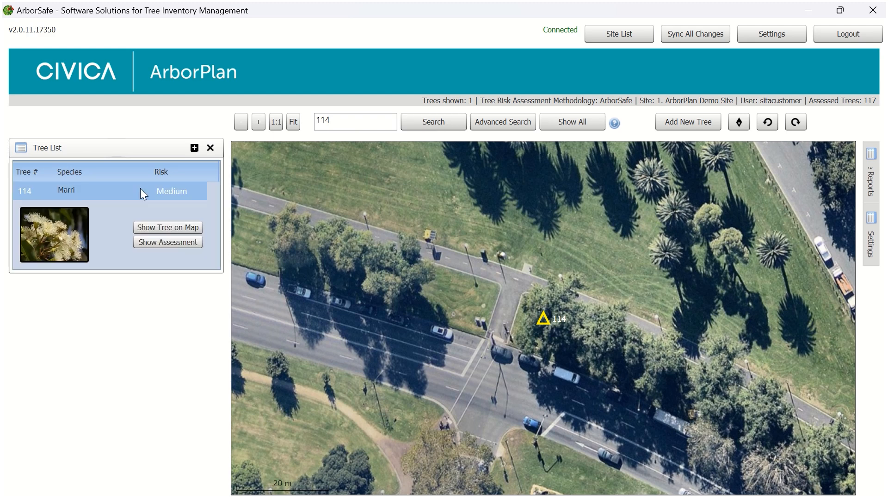
pyautogui.click(154, 242)
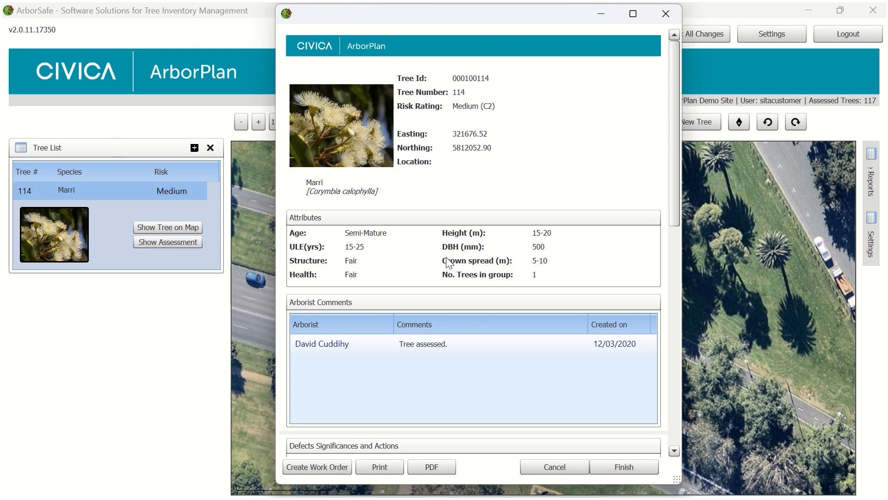
pyautogui.click(666, 14)
# - Open the assessment of tree 114 from its map marker and go to its defects, significances and actions
pyautogui.click(544, 321)
pyautogui.doubleClick(544, 320)
pyautogui.moveTo(673, 206); pyautogui.dragTo(648, 337)
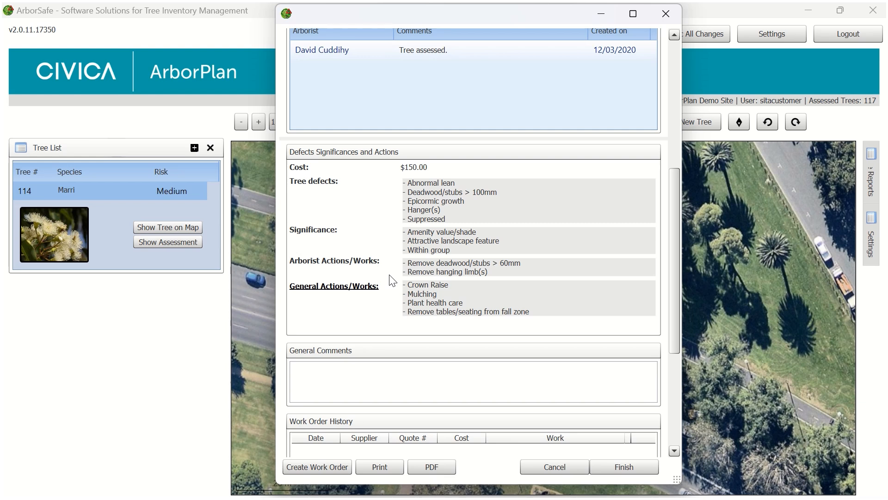
# - Add "Remove selective branches" to the tree's General Actions/Works
pyautogui.click(367, 292)
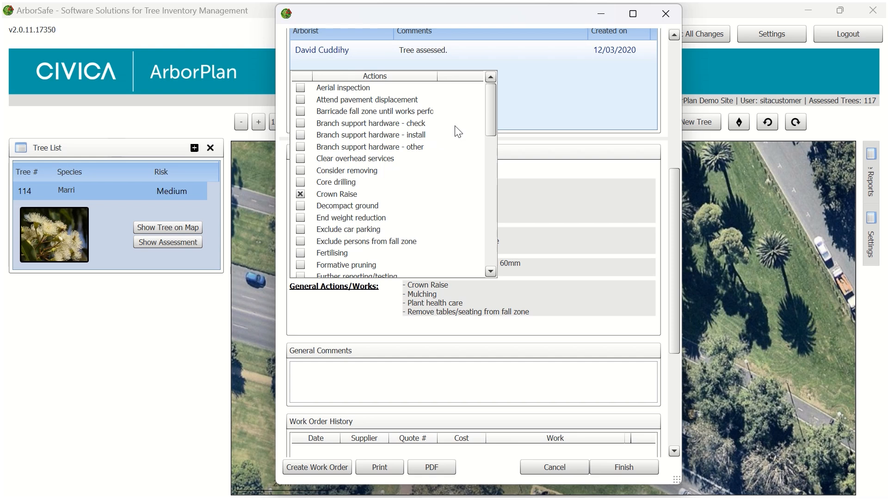
pyautogui.scroll(-3, 402, 175)
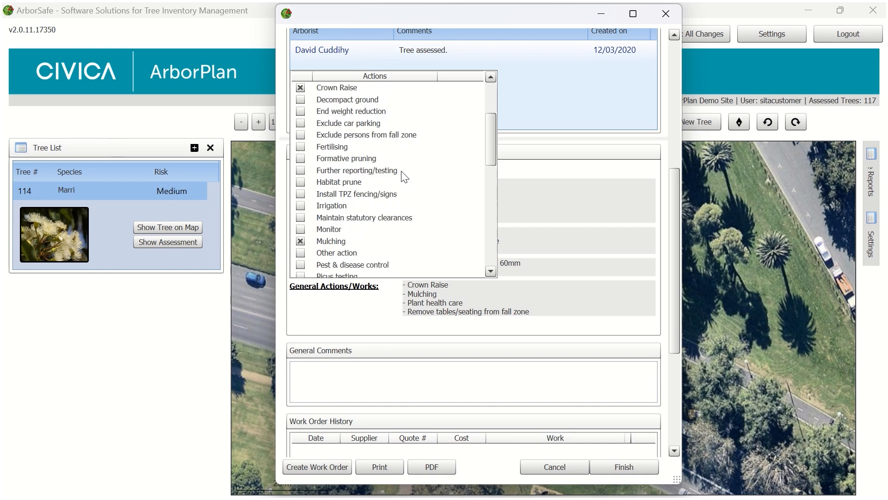
pyautogui.scroll(-1, 403, 176)
pyautogui.scroll(-1, 401, 170)
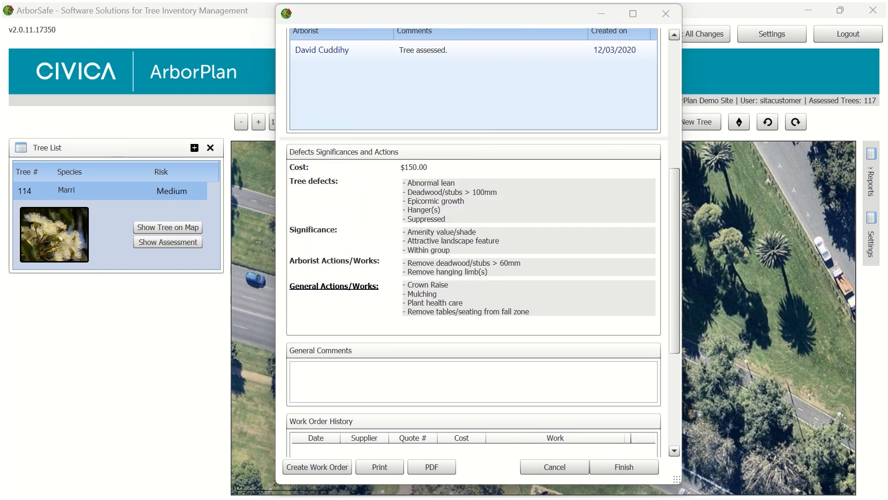
pyautogui.click(328, 291)
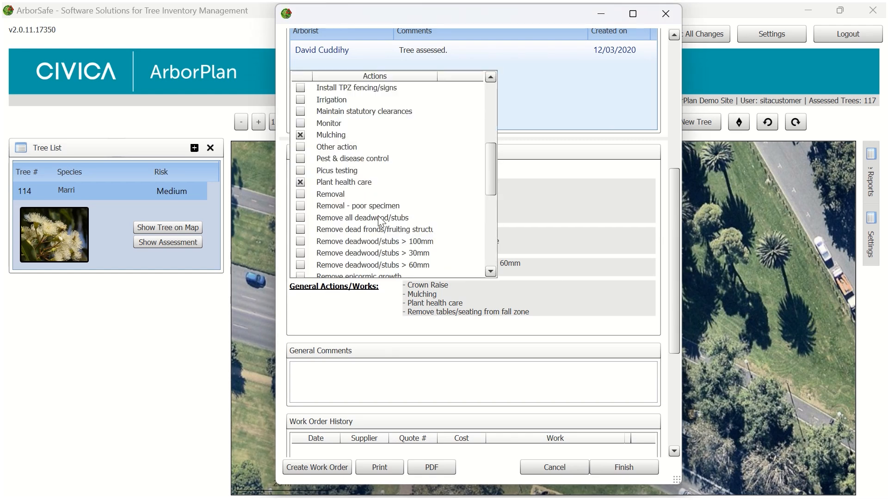
pyautogui.scroll(7, 380, 220)
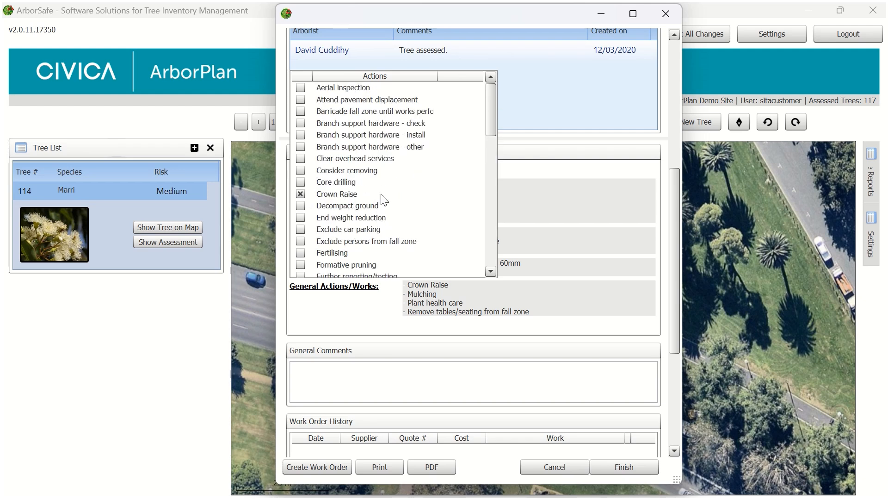
pyautogui.scroll(-4, 384, 200)
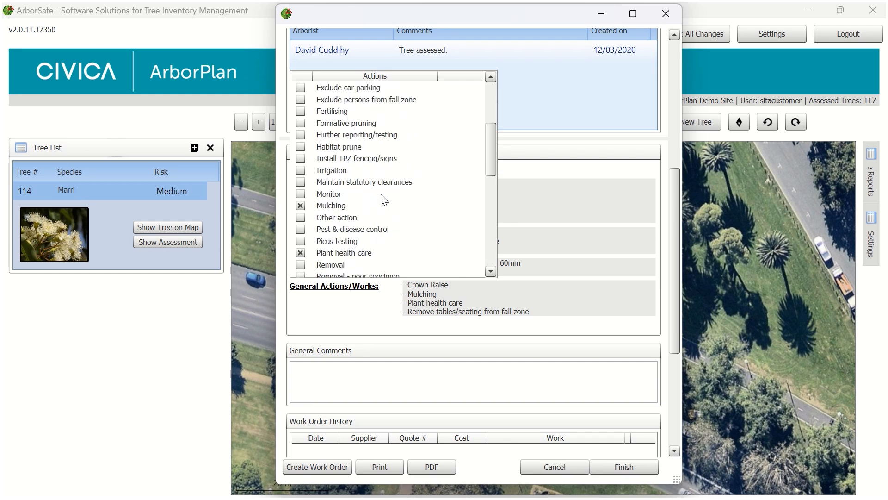
pyautogui.scroll(-3, 384, 200)
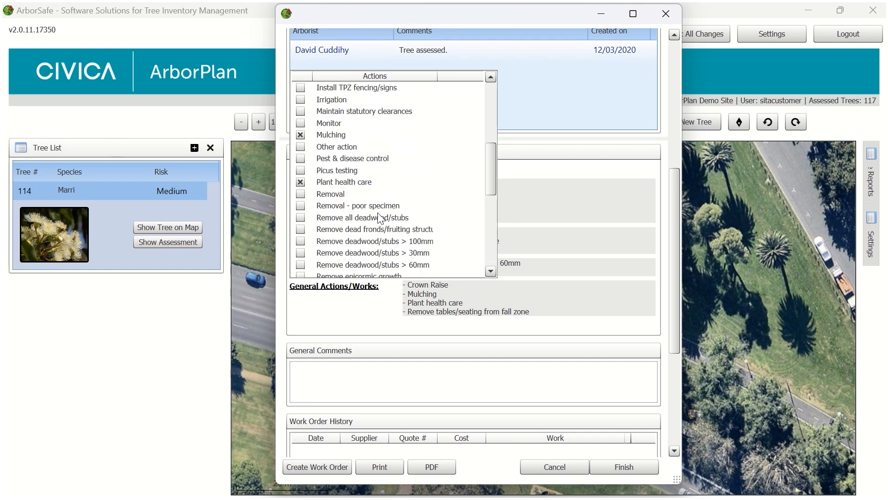
pyautogui.scroll(-1, 380, 218)
pyautogui.scroll(-1, 380, 218)
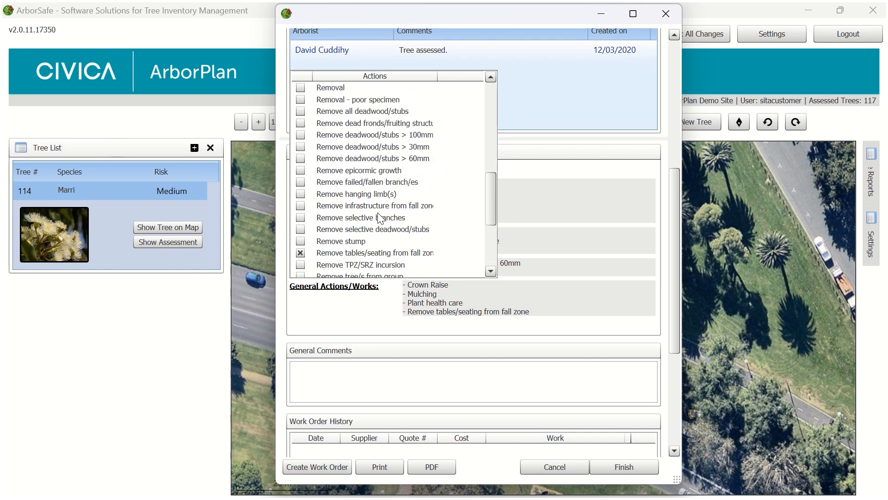
pyautogui.click(302, 218)
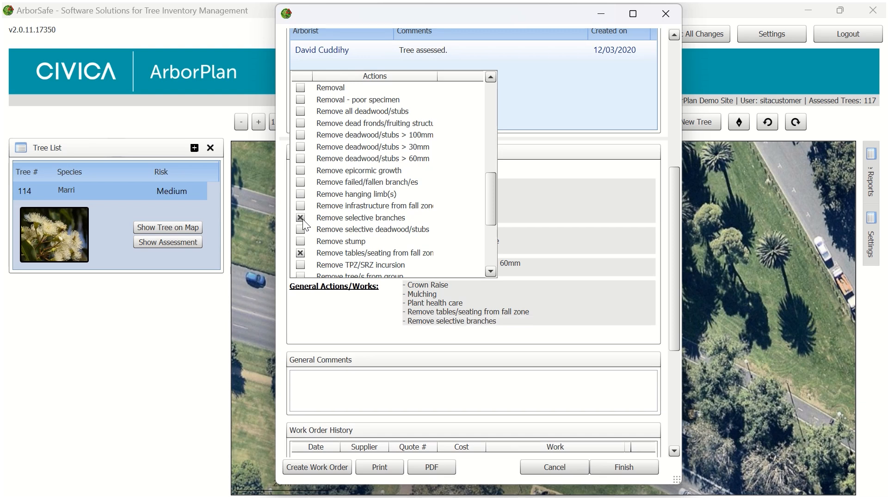
pyautogui.click(558, 213)
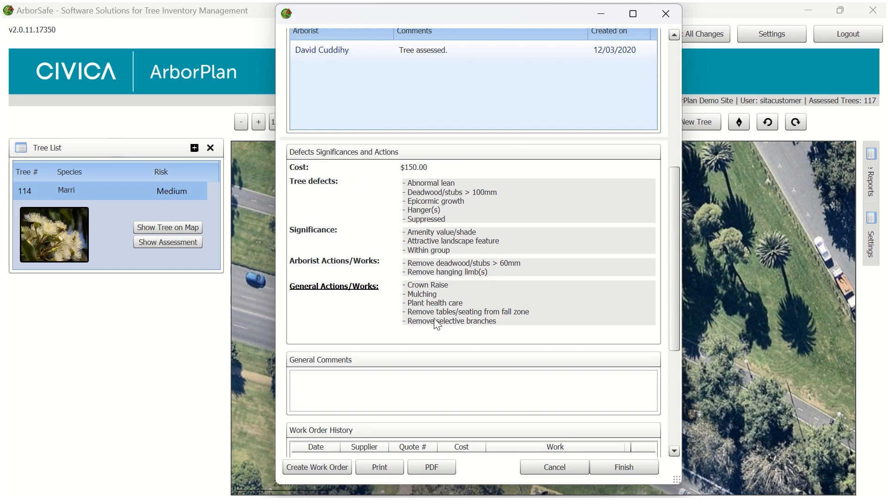
# - Check the General Actions/Works list again and enter "removed bees" in the tree's General Comments
pyautogui.scroll(-2, 449, 294)
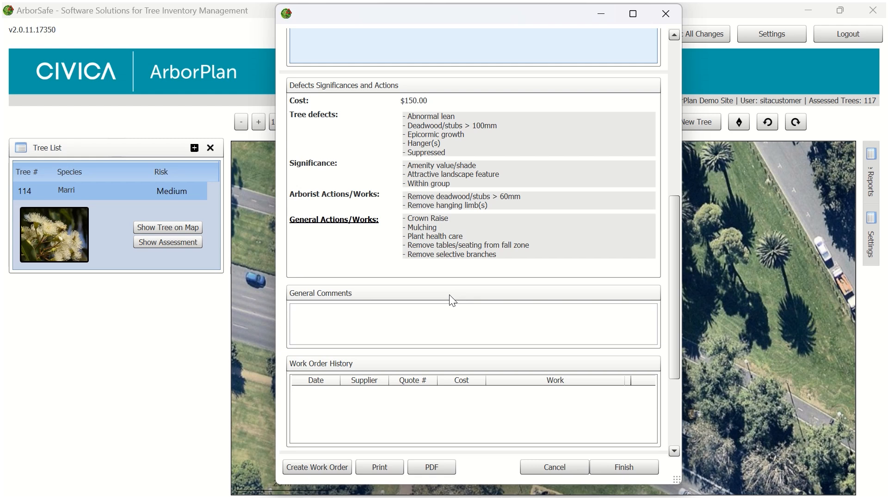
pyautogui.click(361, 223)
pyautogui.scroll(3, 380, 294)
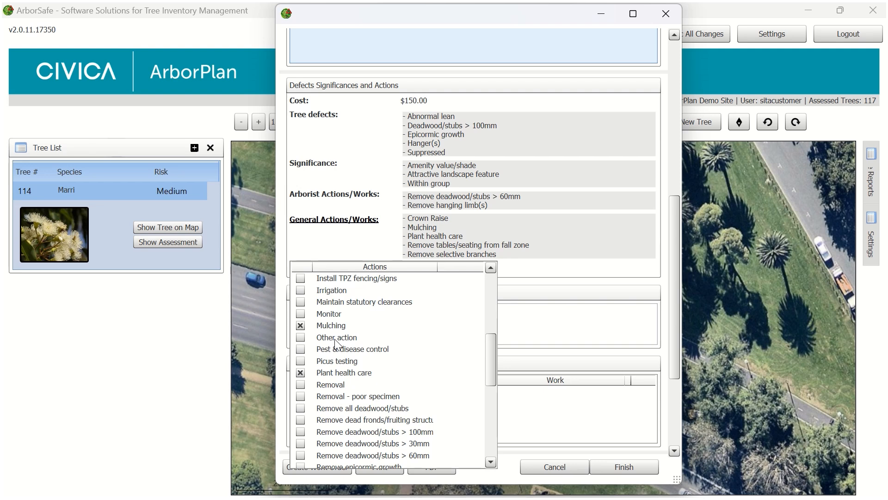
pyautogui.click(541, 327)
pyautogui.click(544, 325)
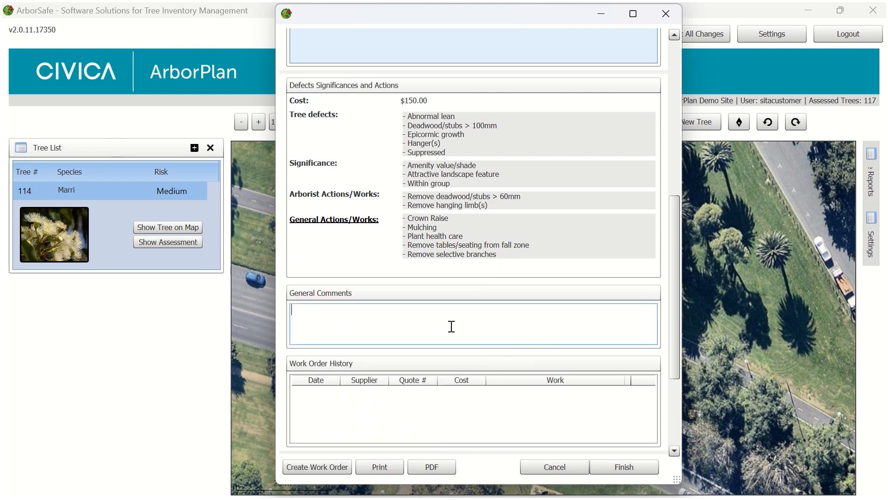
pyautogui.write('removed bees')
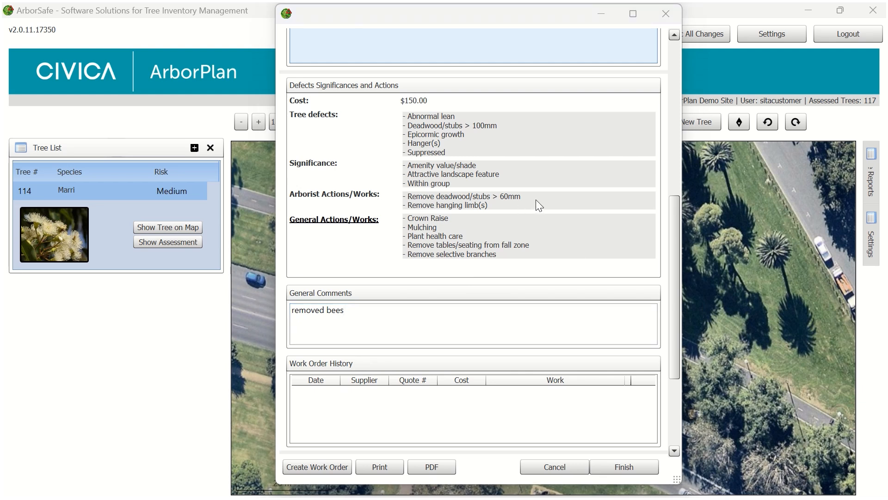
# - Create a work order including Remove deadwood/stubs > 60mm, Remove hanging limb(s), Crown Raise and Remove selective branches
pyautogui.click(335, 465)
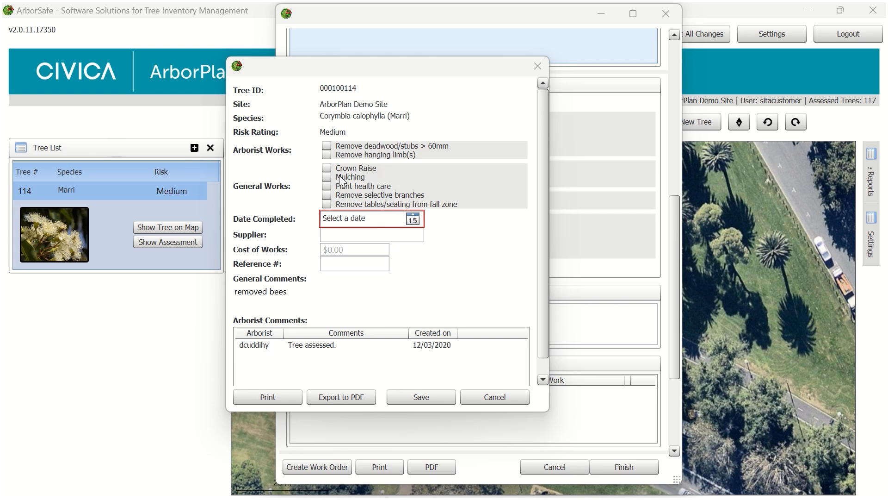
pyautogui.click(326, 145)
pyautogui.click(326, 156)
pyautogui.click(326, 168)
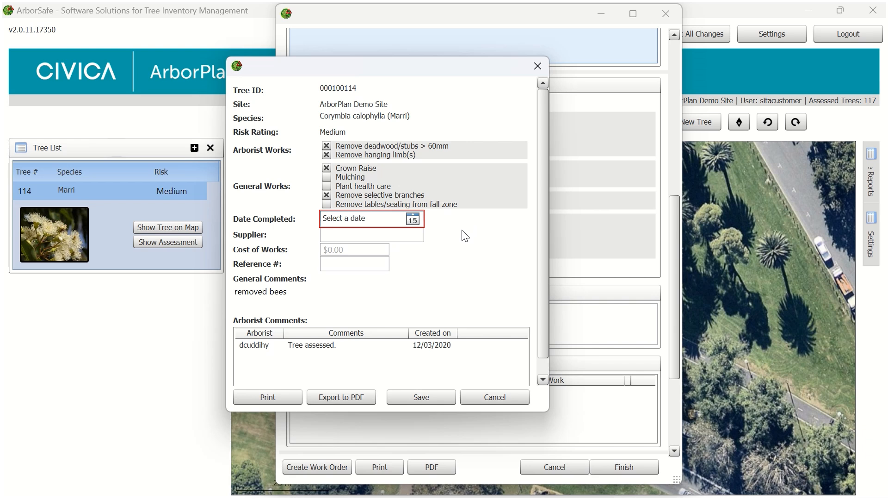
# - Set the work order's completion date to 13/12/2024
pyautogui.click(413, 219)
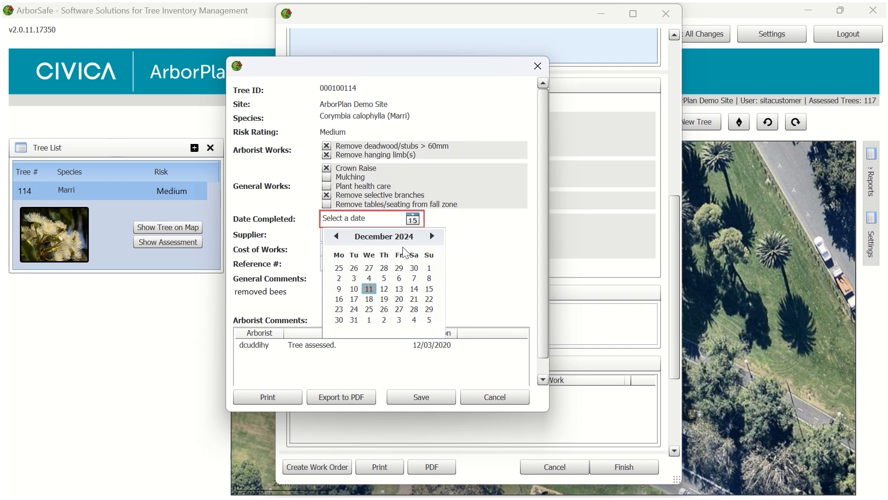
pyautogui.click(397, 289)
pyautogui.click(418, 221)
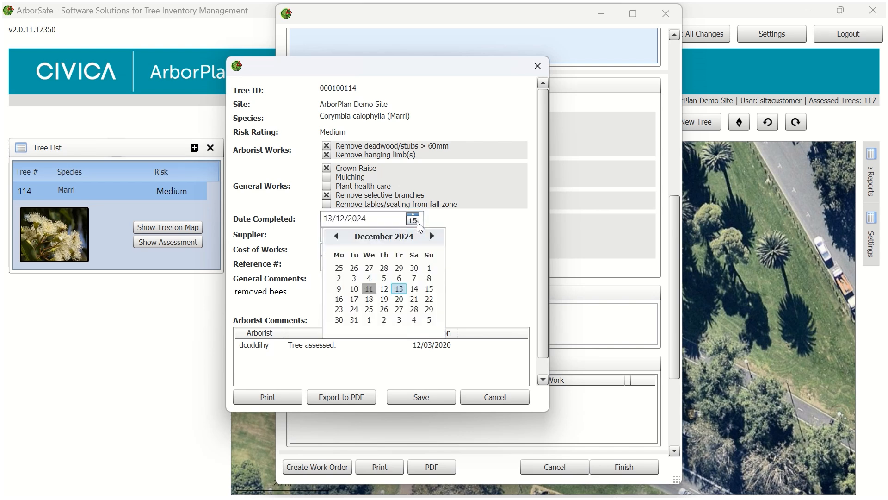
pyautogui.click(398, 288)
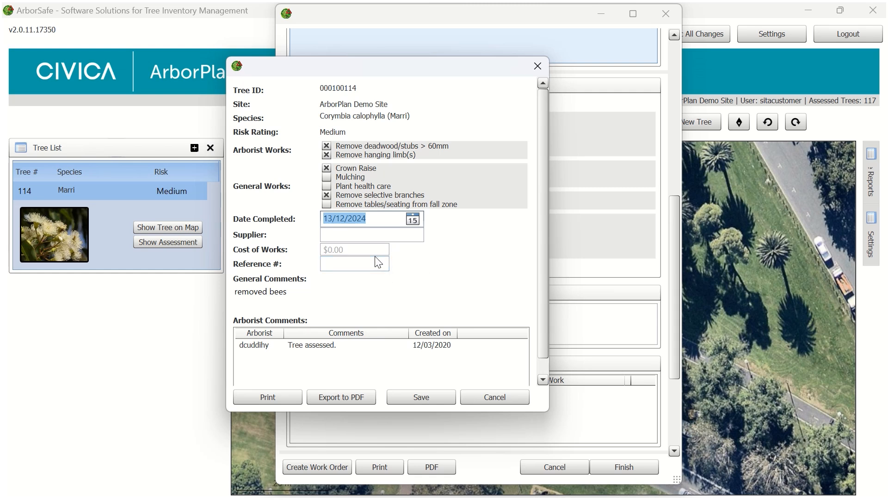
# - Enter "Bobs Trees" as the work order's supplier and $450.00 as the cost of works
pyautogui.click(351, 233)
pyautogui.write('Bobs Trees')
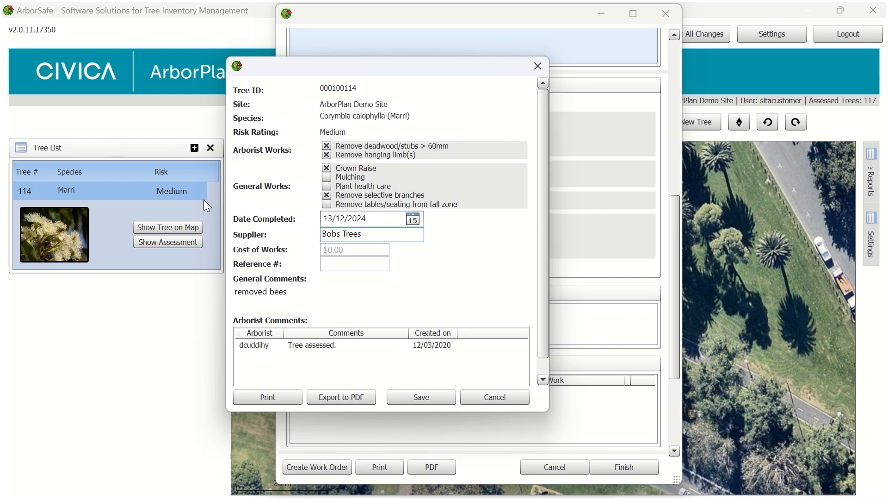
pyautogui.click(346, 248)
pyautogui.write('450.00')
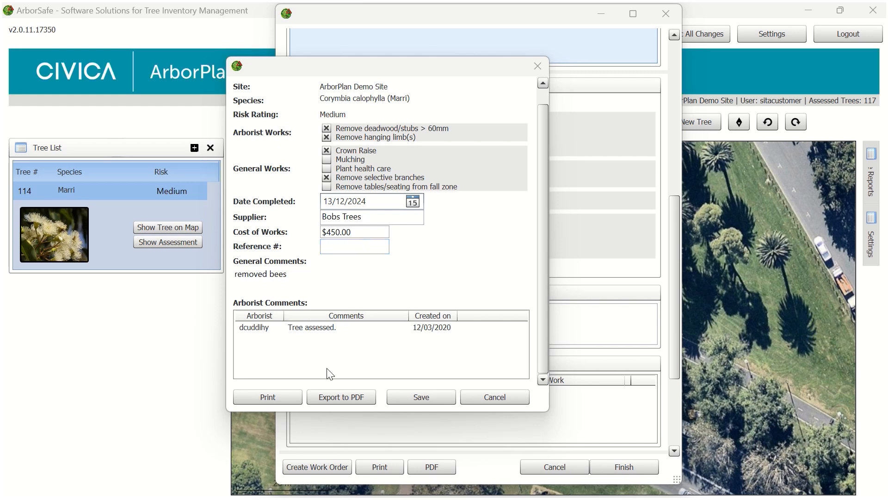
# - Save the work order, agreeing to reset the tree's cost, and finish the assessment
pyautogui.click(423, 398)
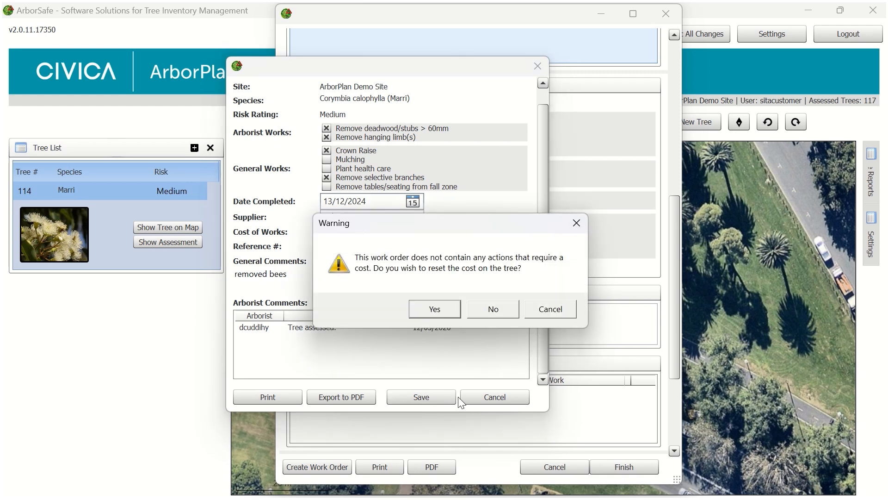
pyautogui.click(437, 309)
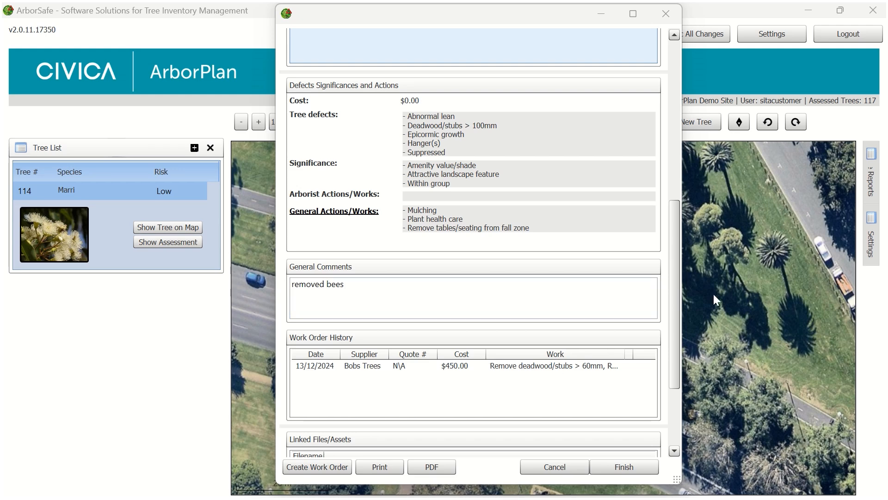
pyautogui.click(629, 466)
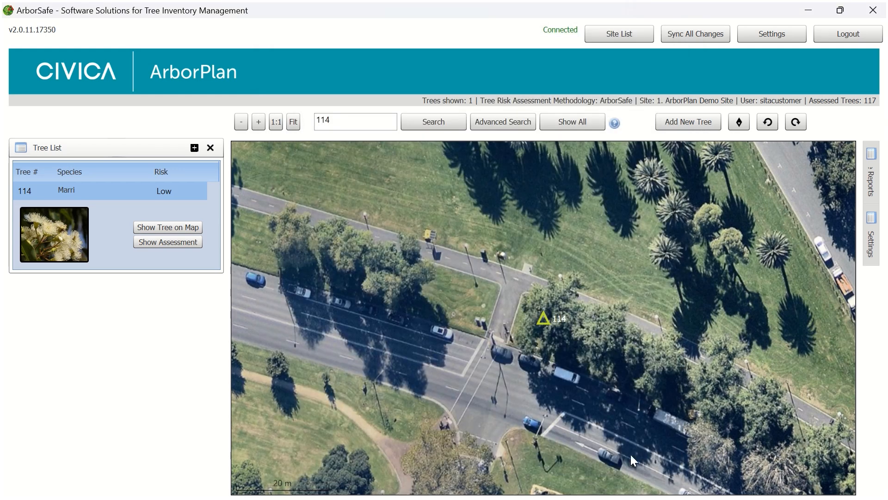
# - Collapse the tree list and show all trees with the whole site fitted in the map
pyautogui.click(211, 148)
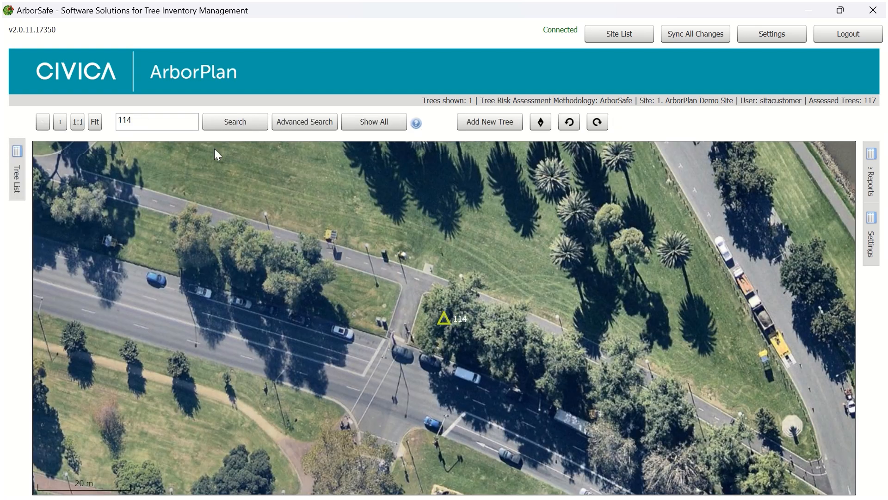
pyautogui.click(376, 123)
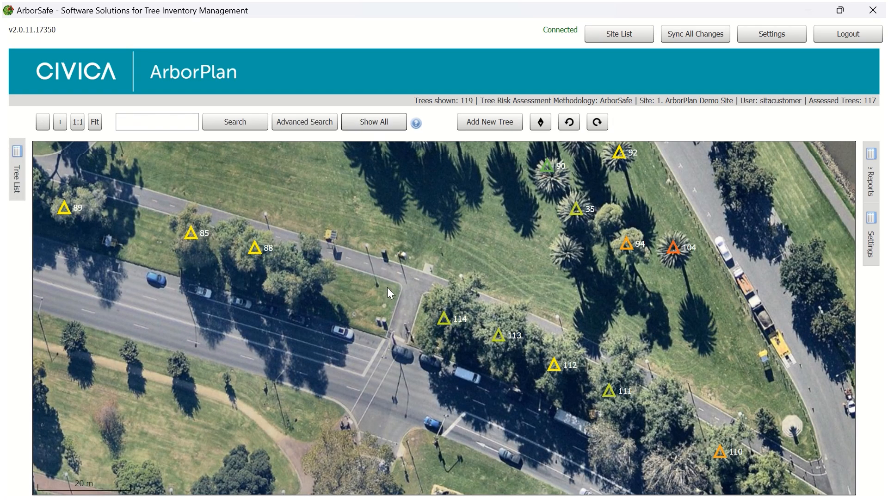
pyautogui.click(95, 121)
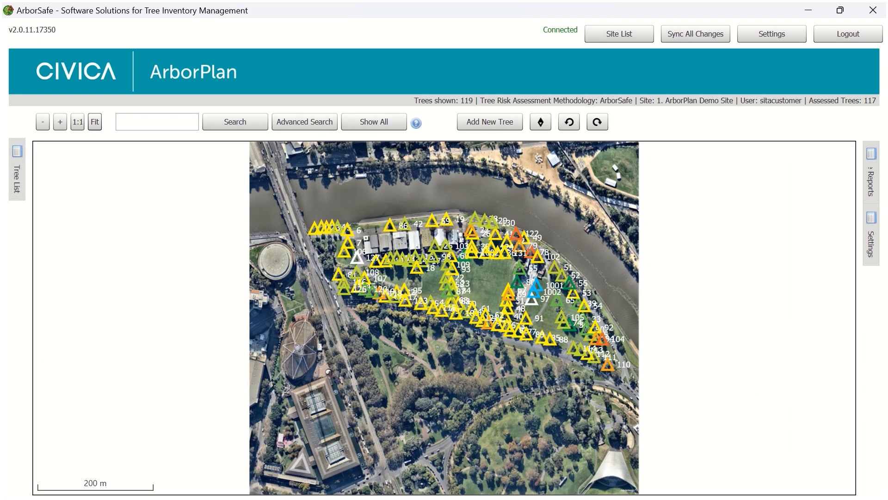